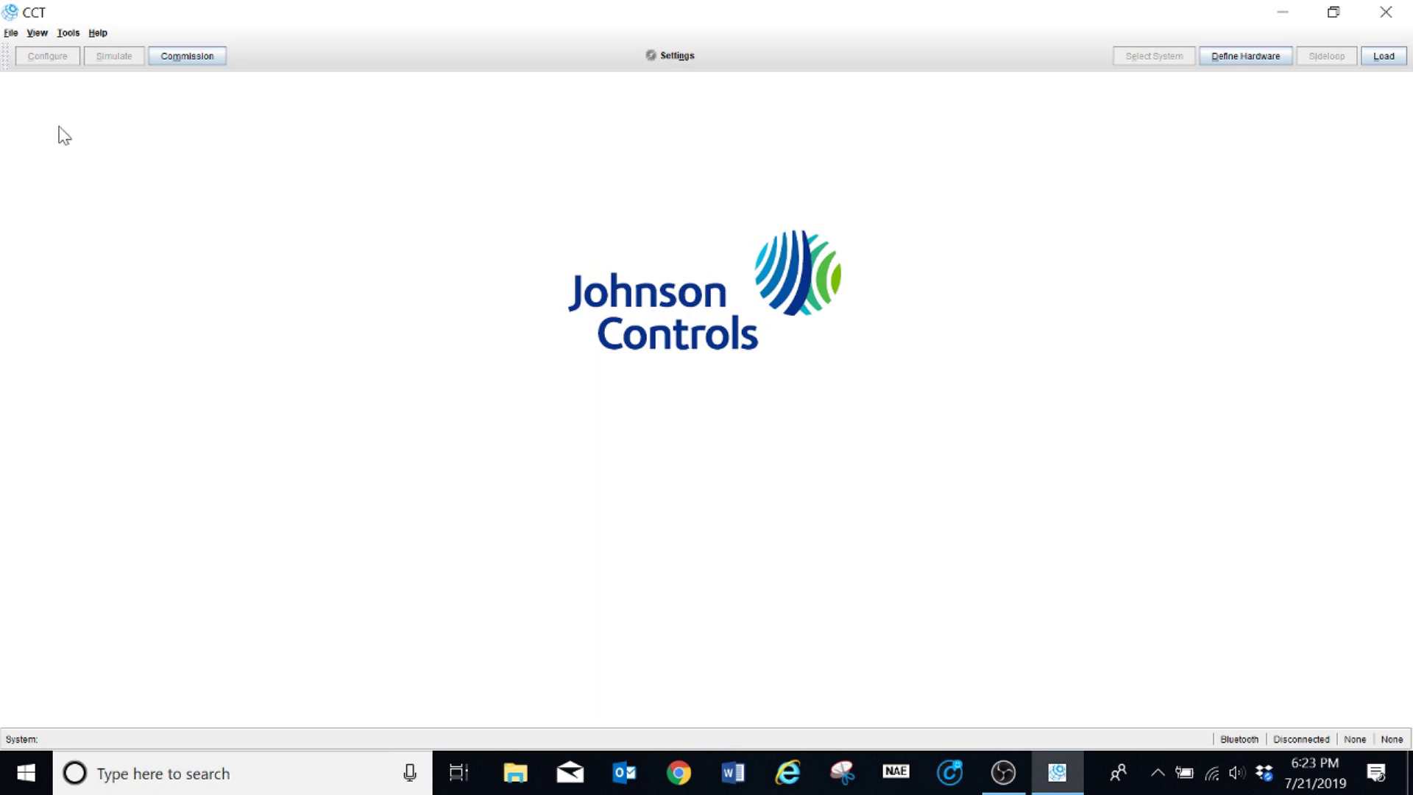
Step: Start a new system named AHU, keeping Air Handling Units / Mixed Air Single Duct
left_click(11, 34)
left_click(15, 50)
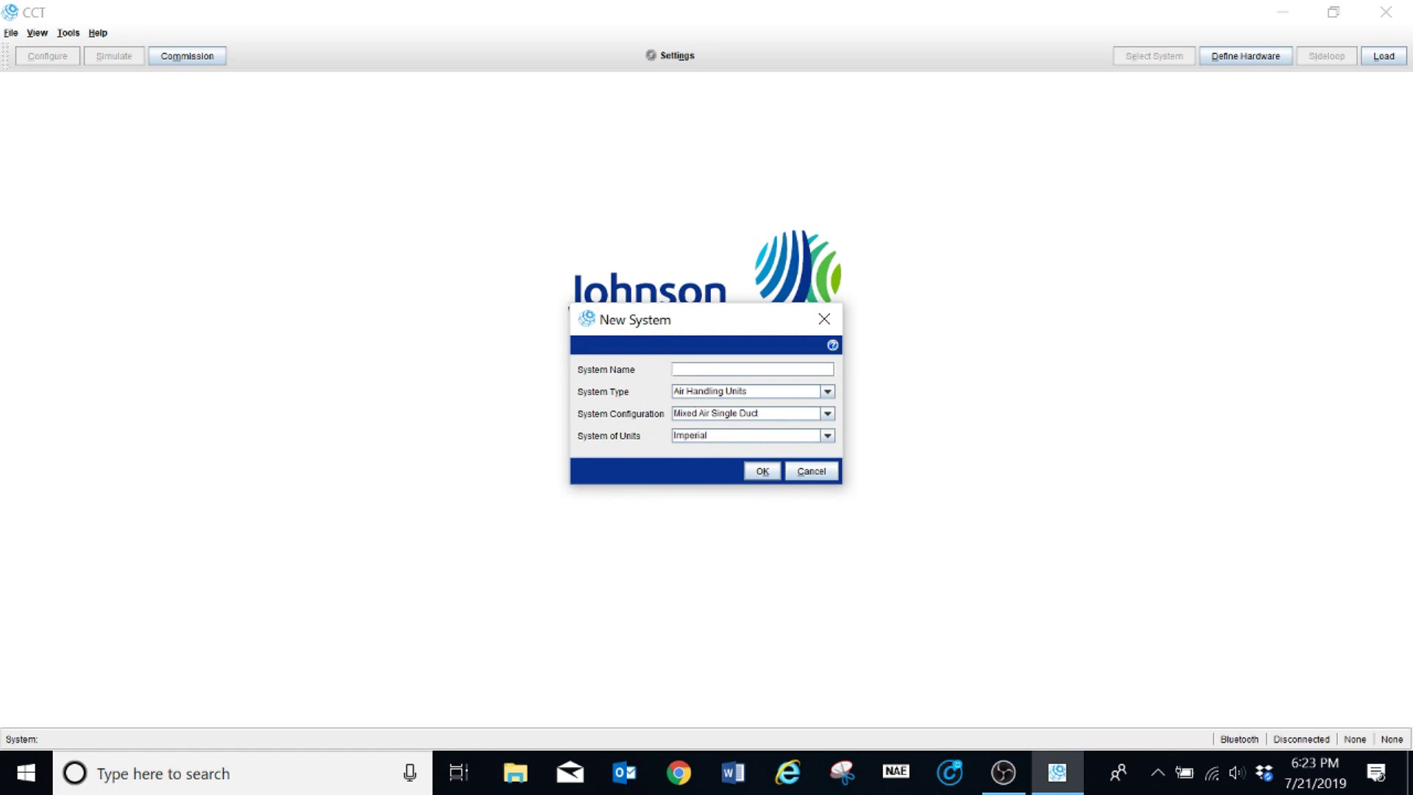
type("AHY")
type("U")
left_click(761, 470)
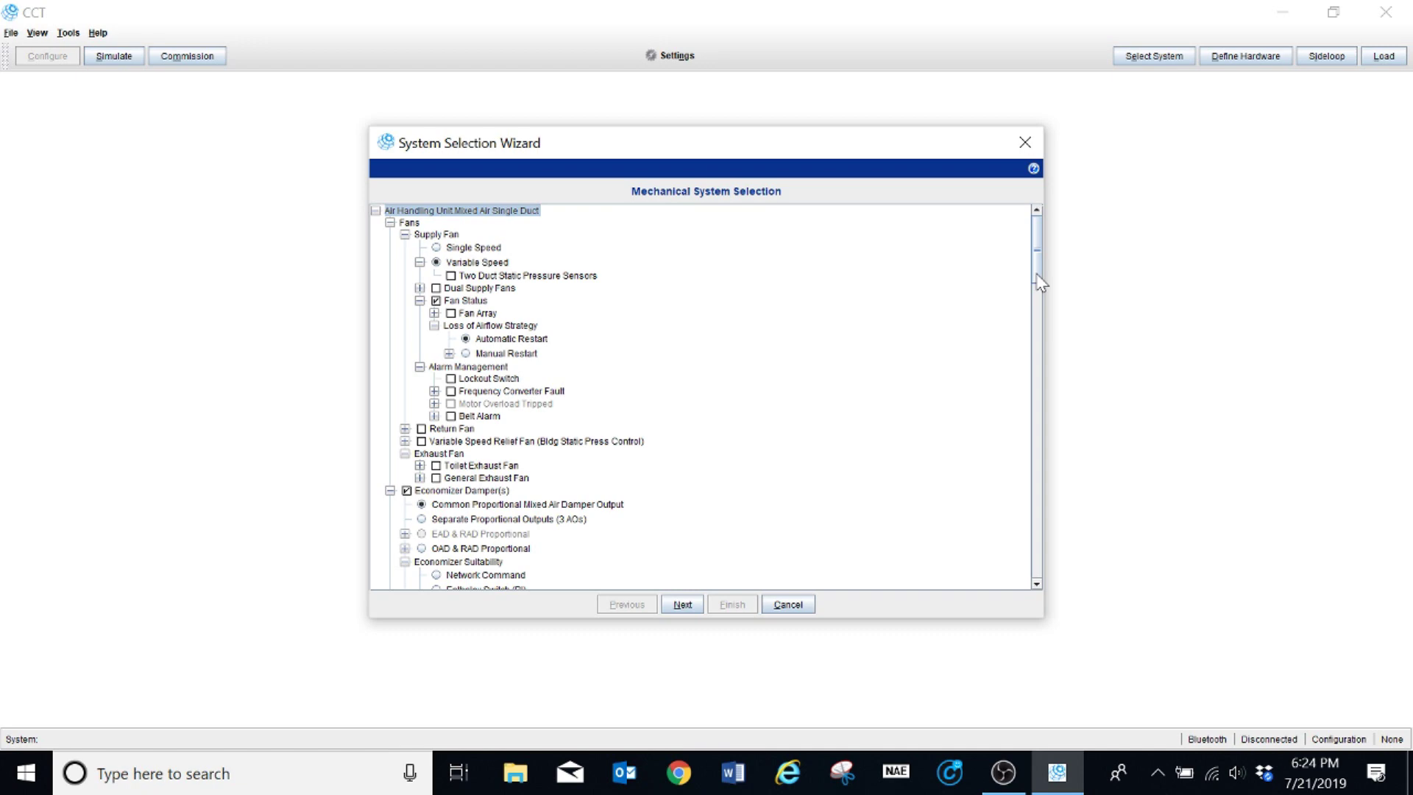
Step: Turn on N2 Compatibility as Replacing DX9100 Series Controller, then cancel the AHU wizard
left_click_drag(1041, 272, 1049, 583)
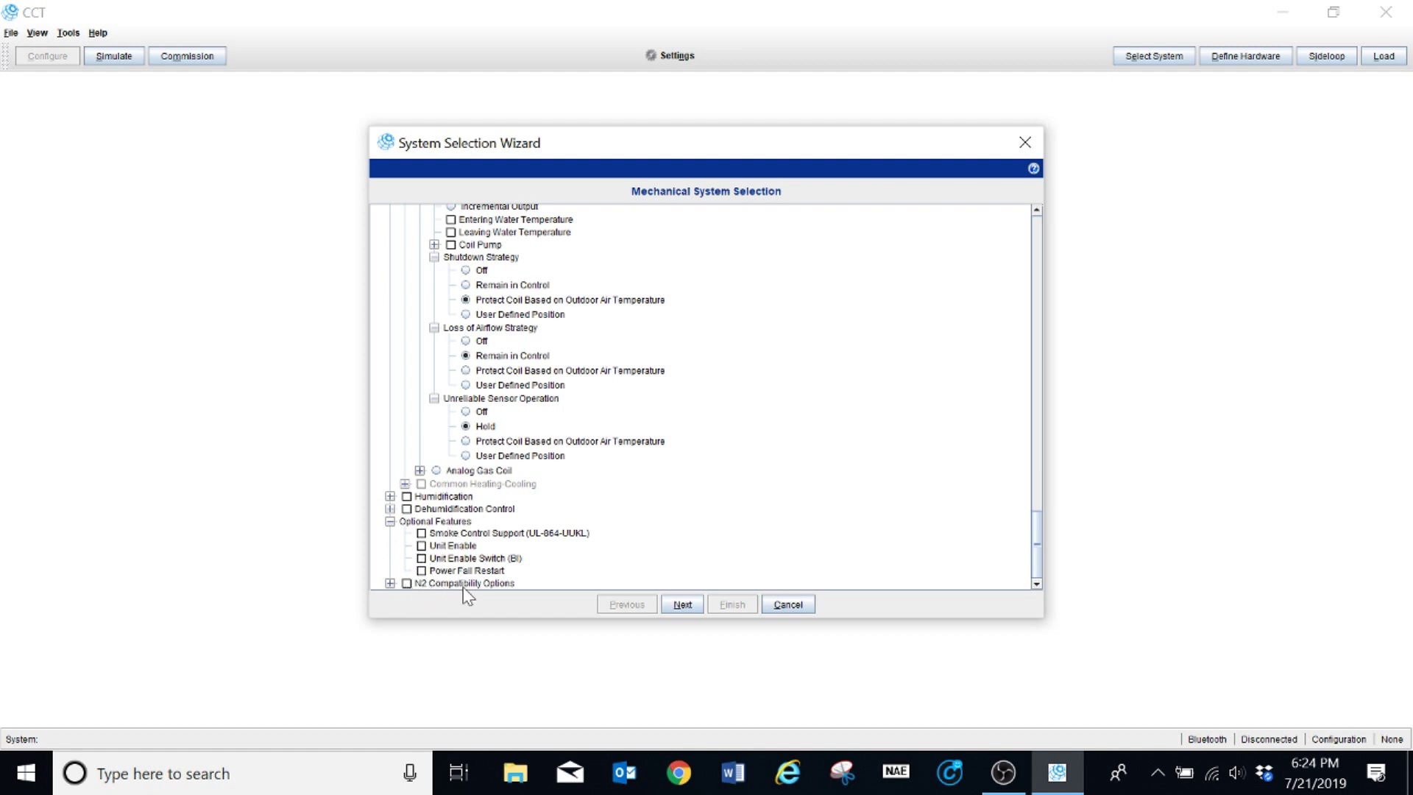
left_click(405, 584)
left_click(390, 583)
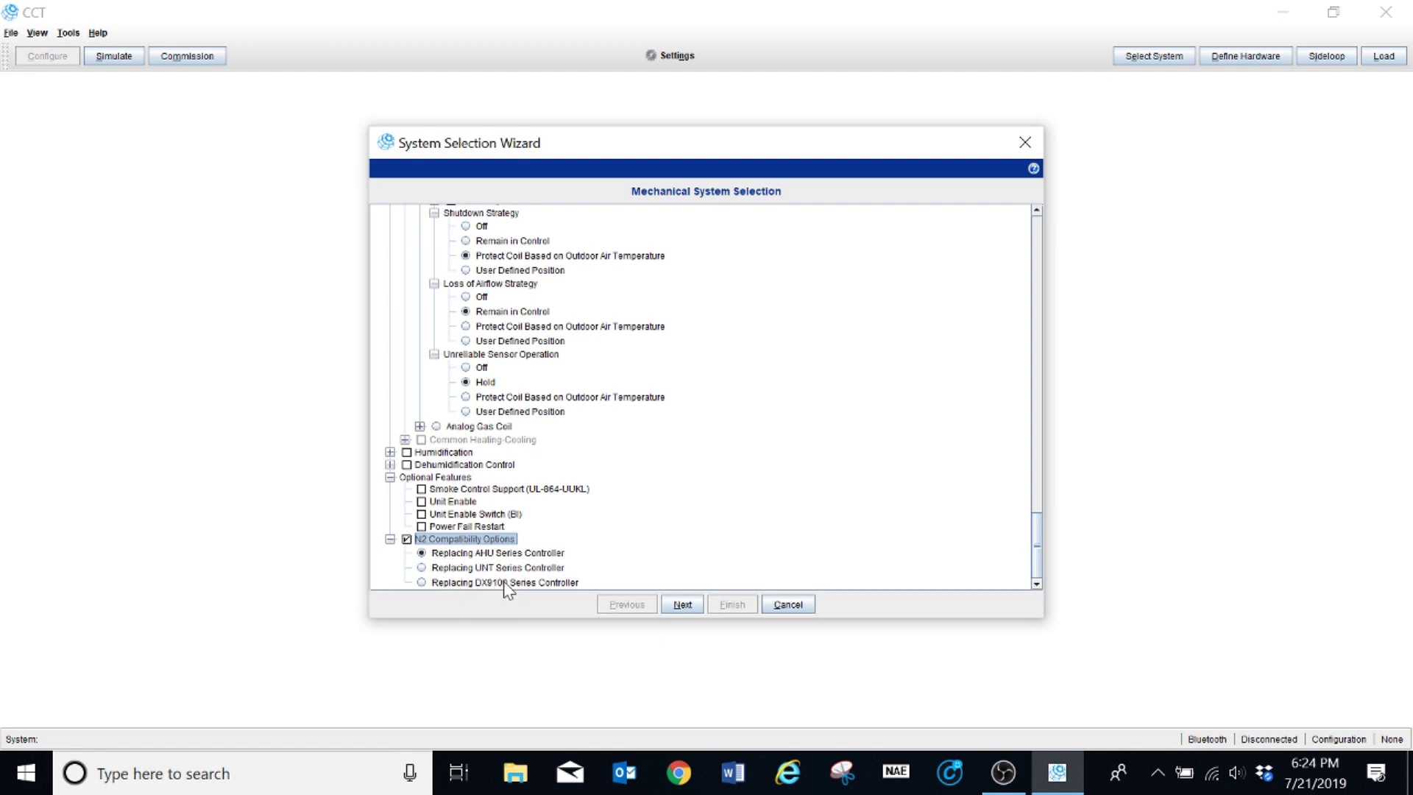
left_click(421, 583)
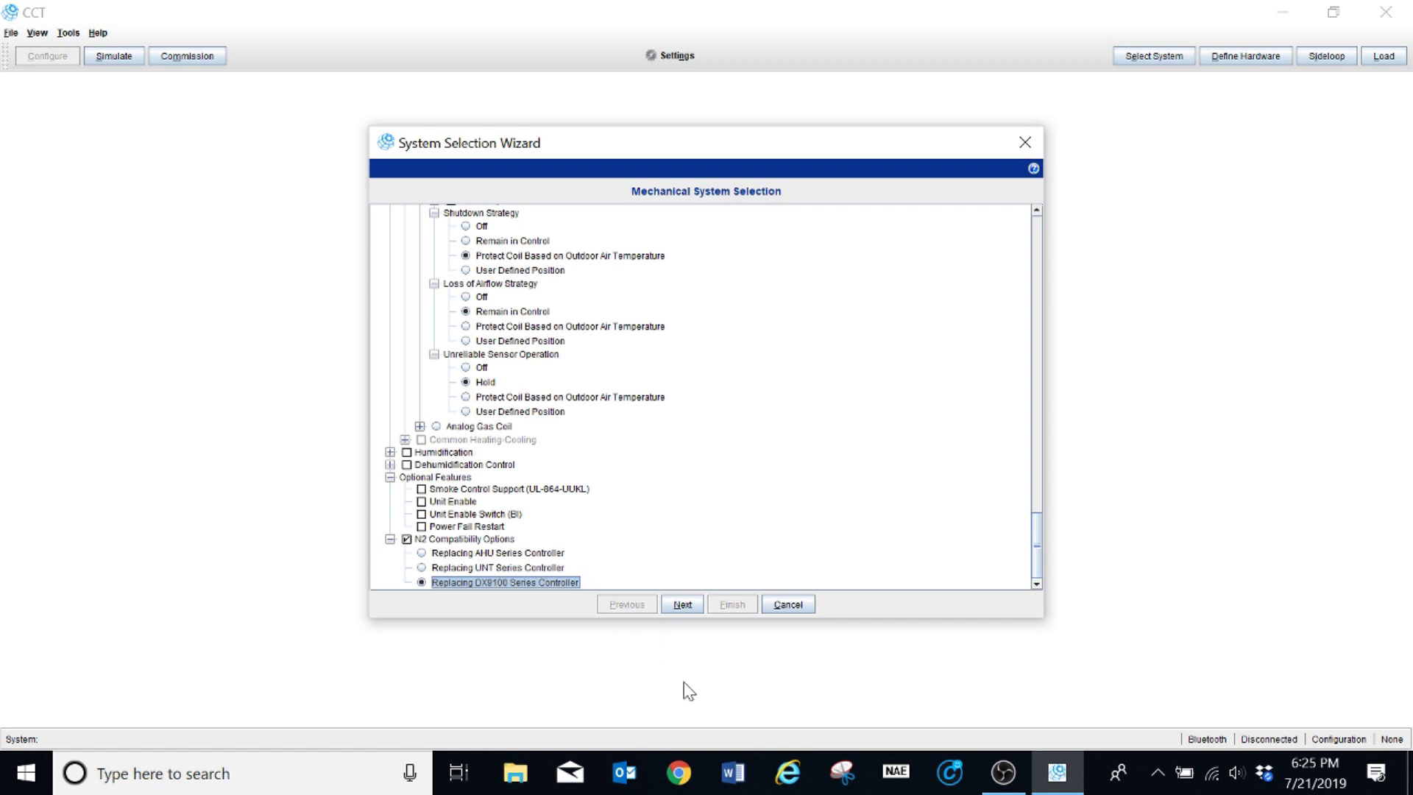
left_click(794, 603)
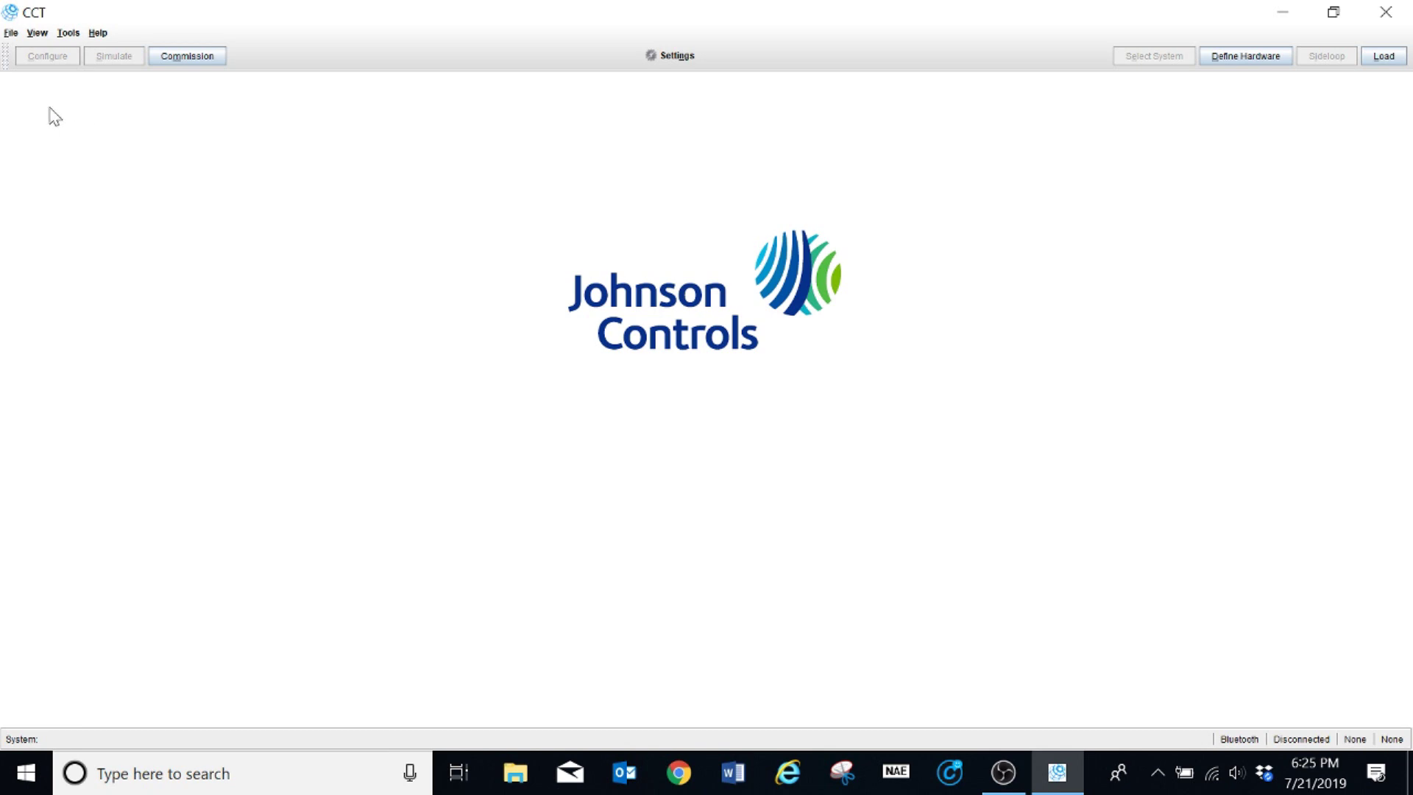
Step: Create a new Central Cooling Plants system named CHWS with Central Cooling and Imperial units
left_click(11, 33)
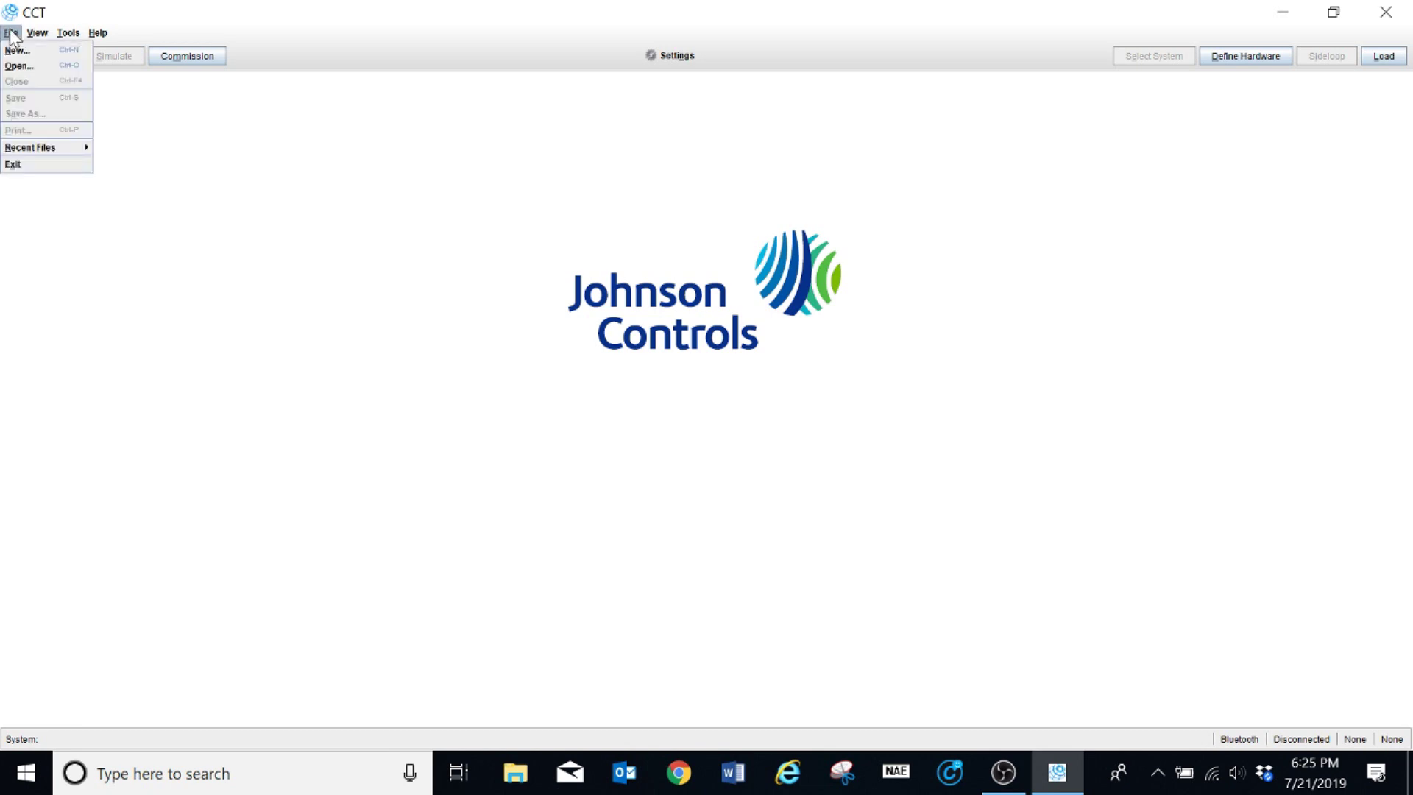
left_click(18, 48)
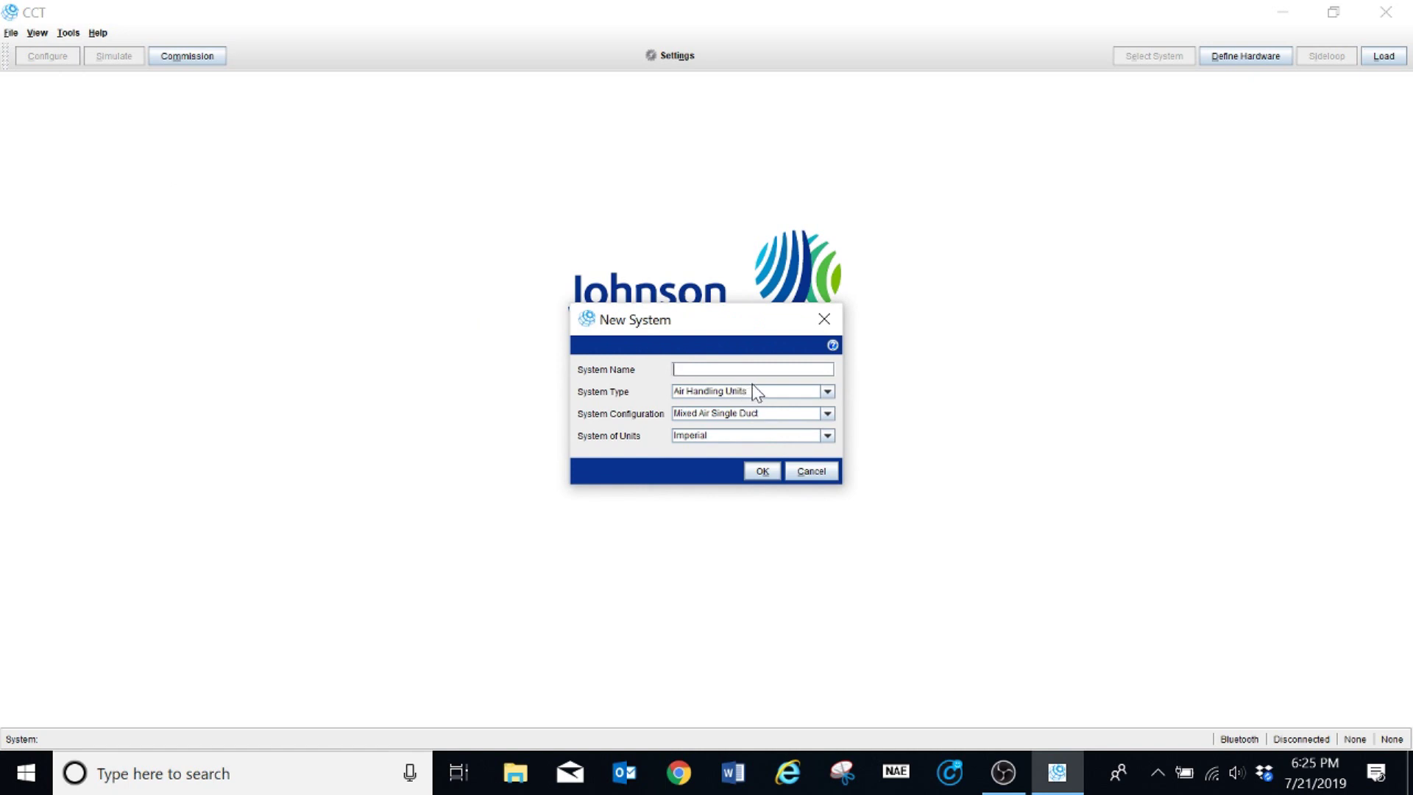
left_click(790, 393)
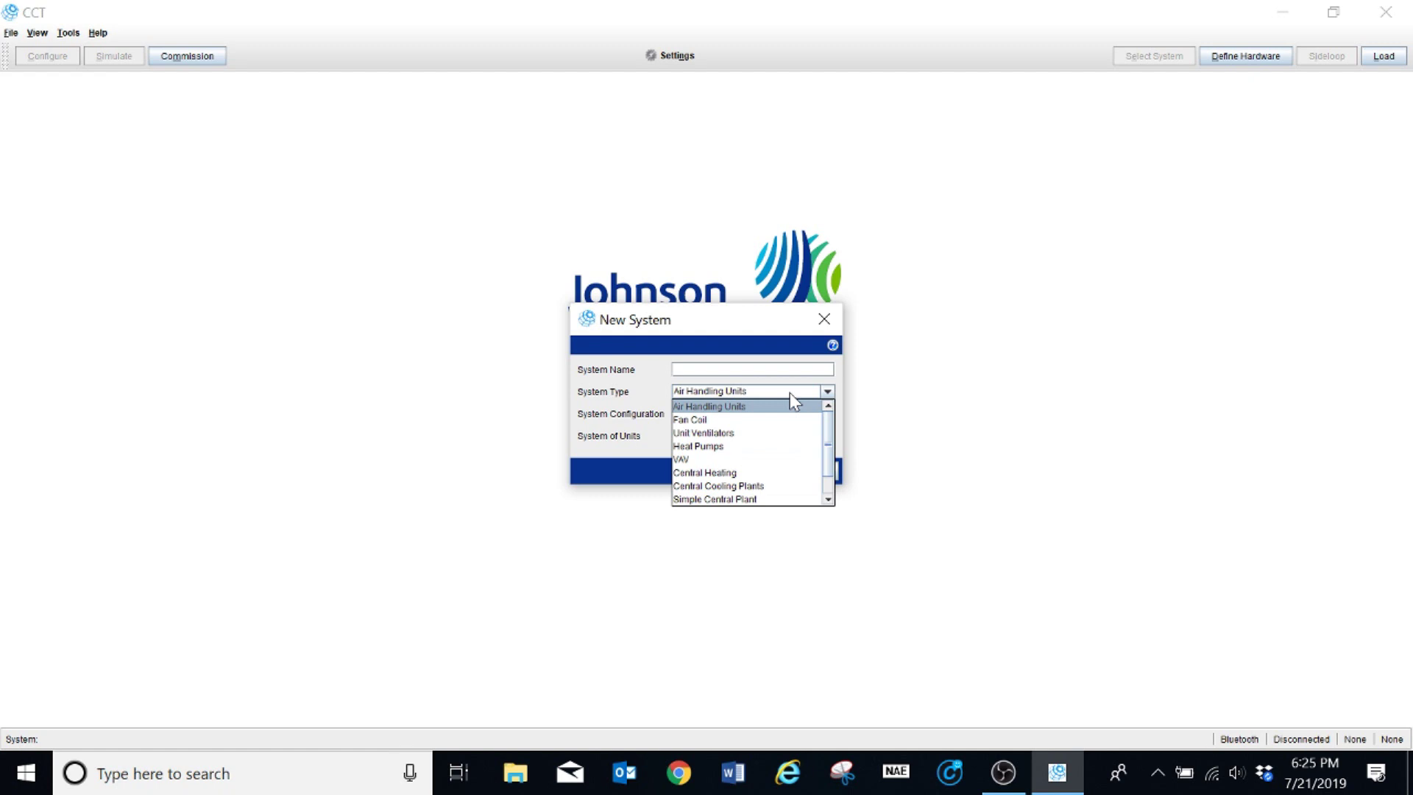
left_click(768, 487)
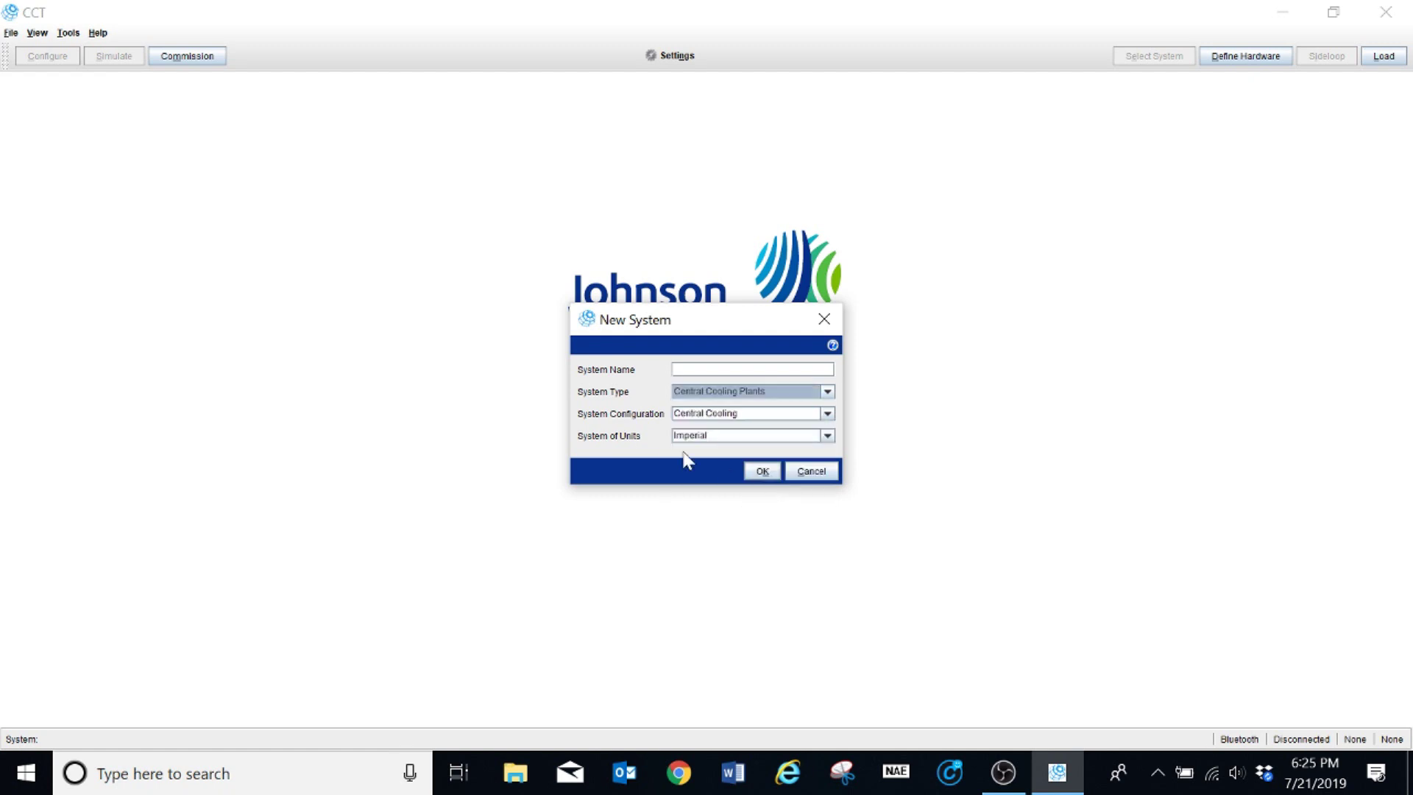
left_click(711, 369)
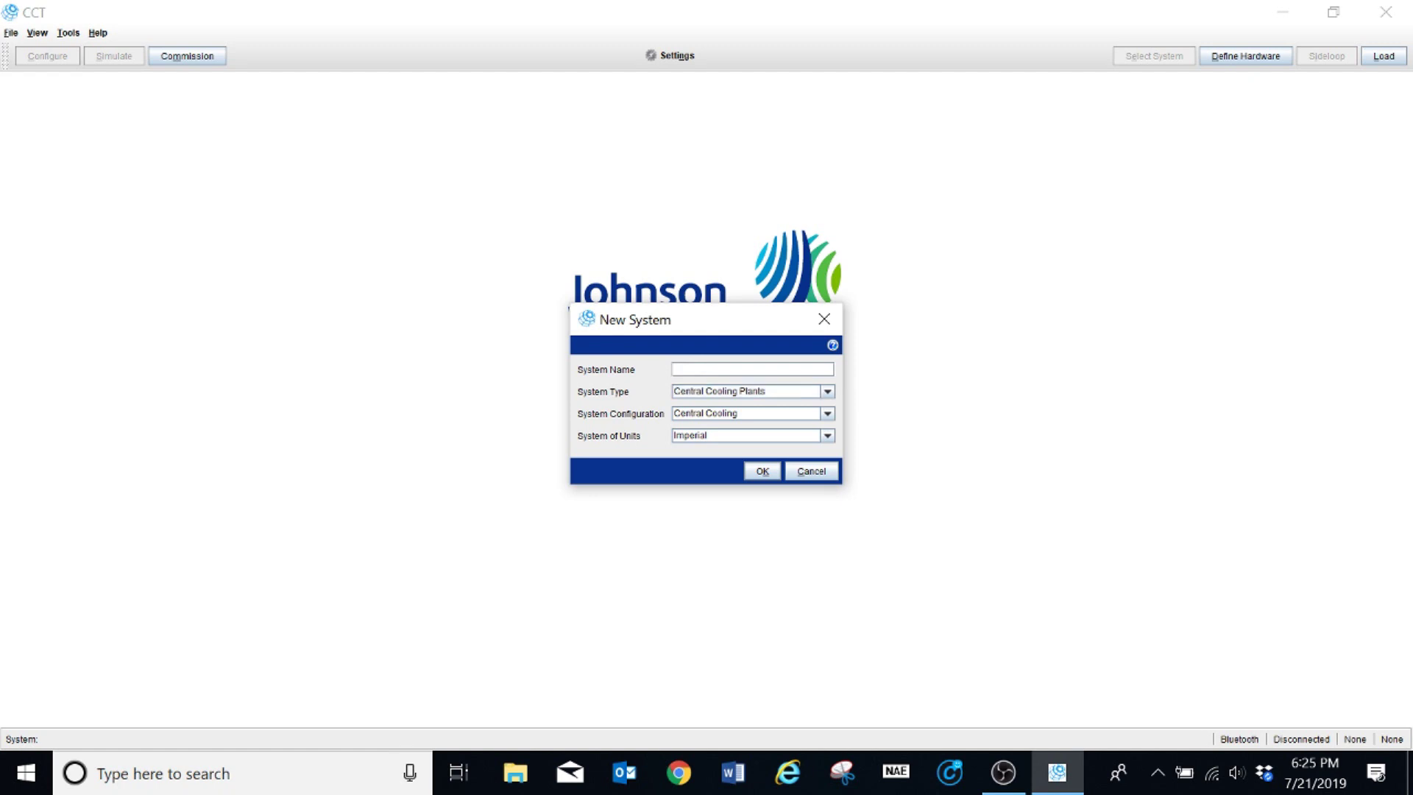
type("CHY")
key("BackSpace")
type("WS")
left_click(762, 471)
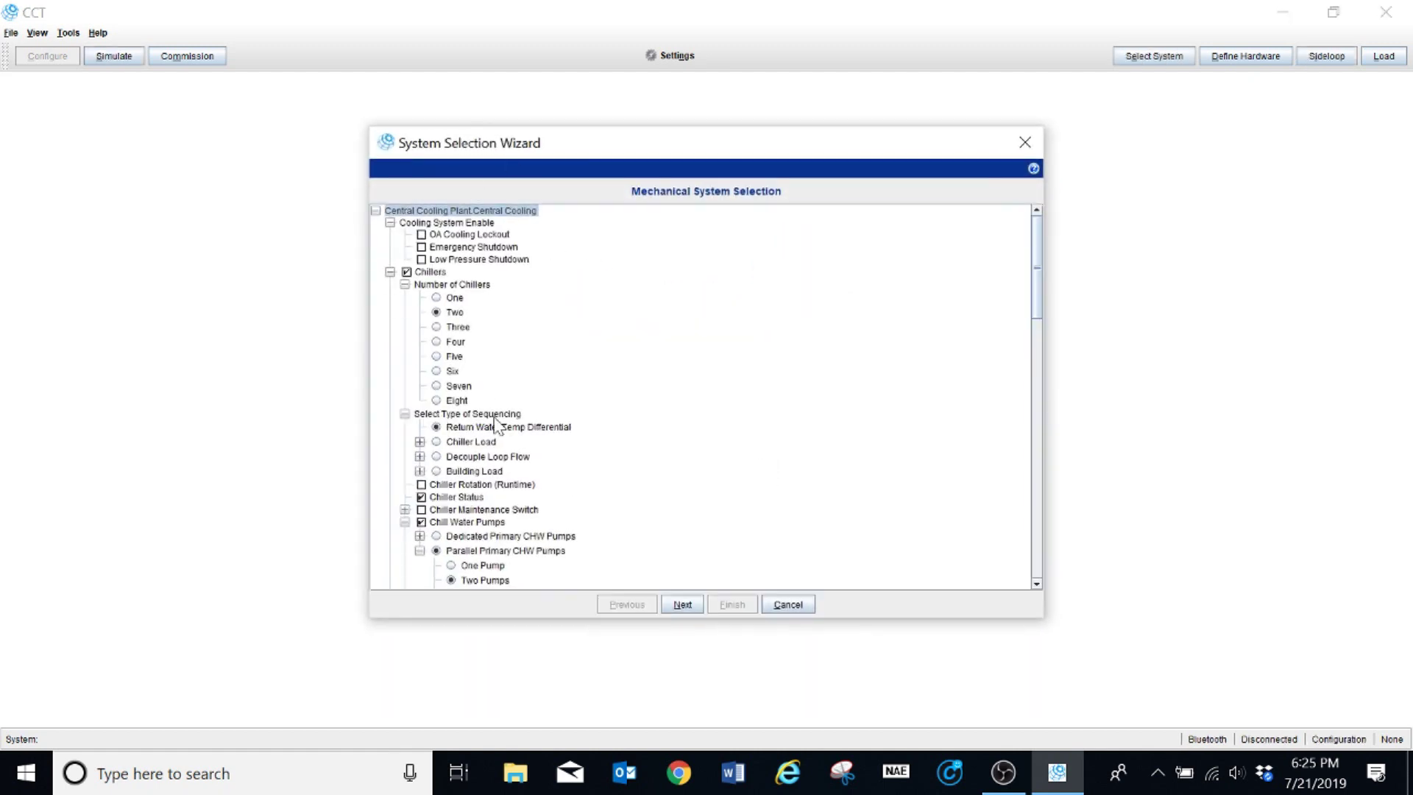
Step: Choose One for Number of Chillers and finish the wizard to generate CHWS.caf
left_click(435, 299)
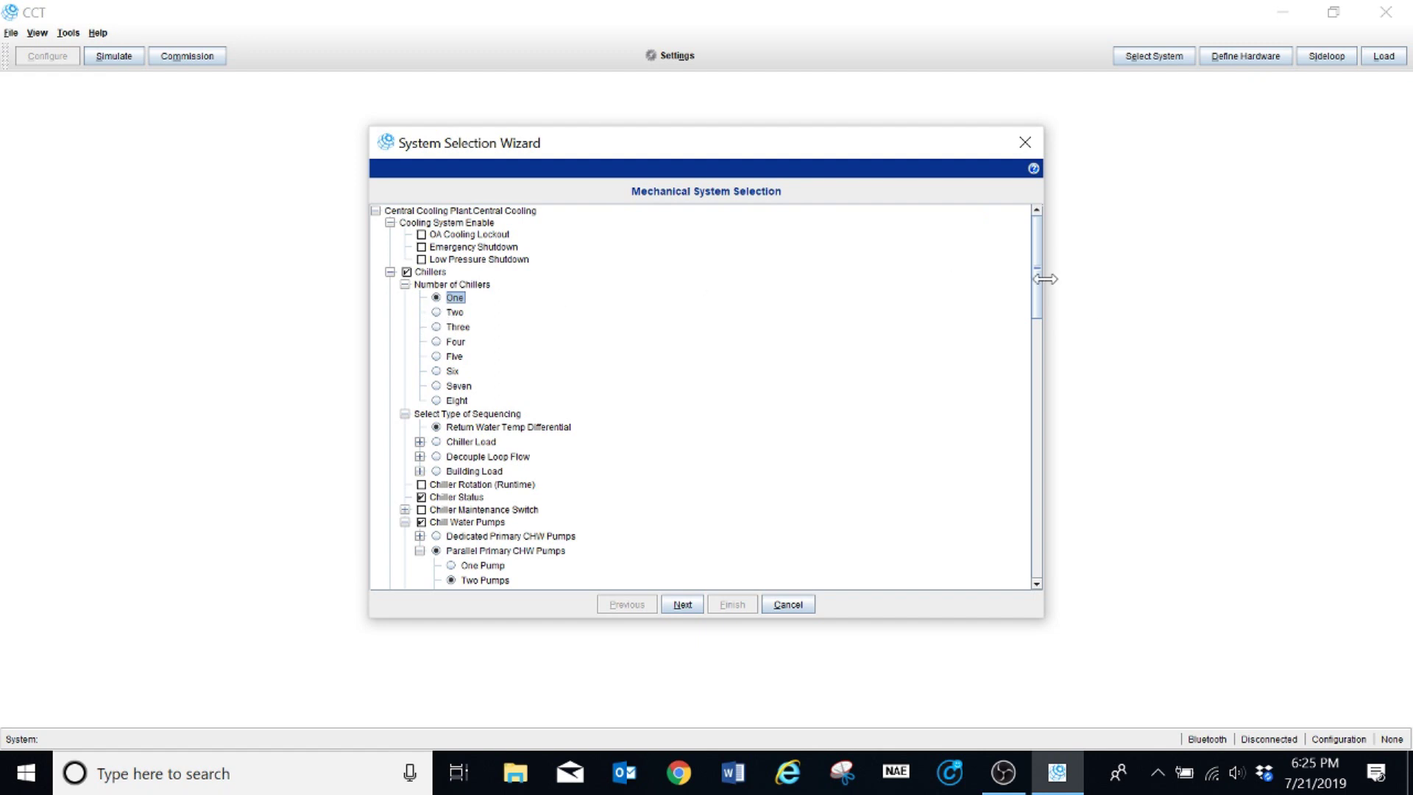
left_click_drag(1037, 298, 1036, 571)
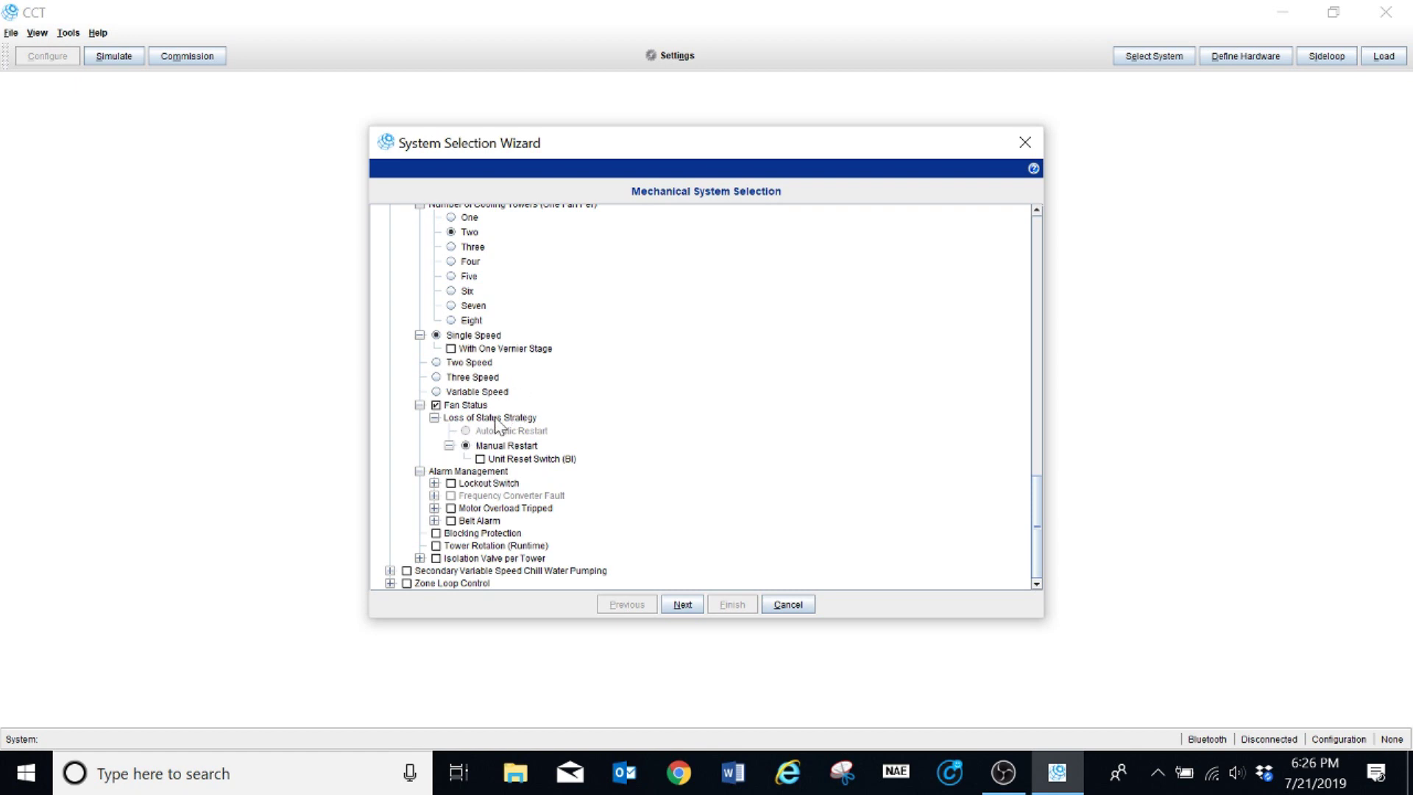
left_click(682, 605)
left_click(718, 605)
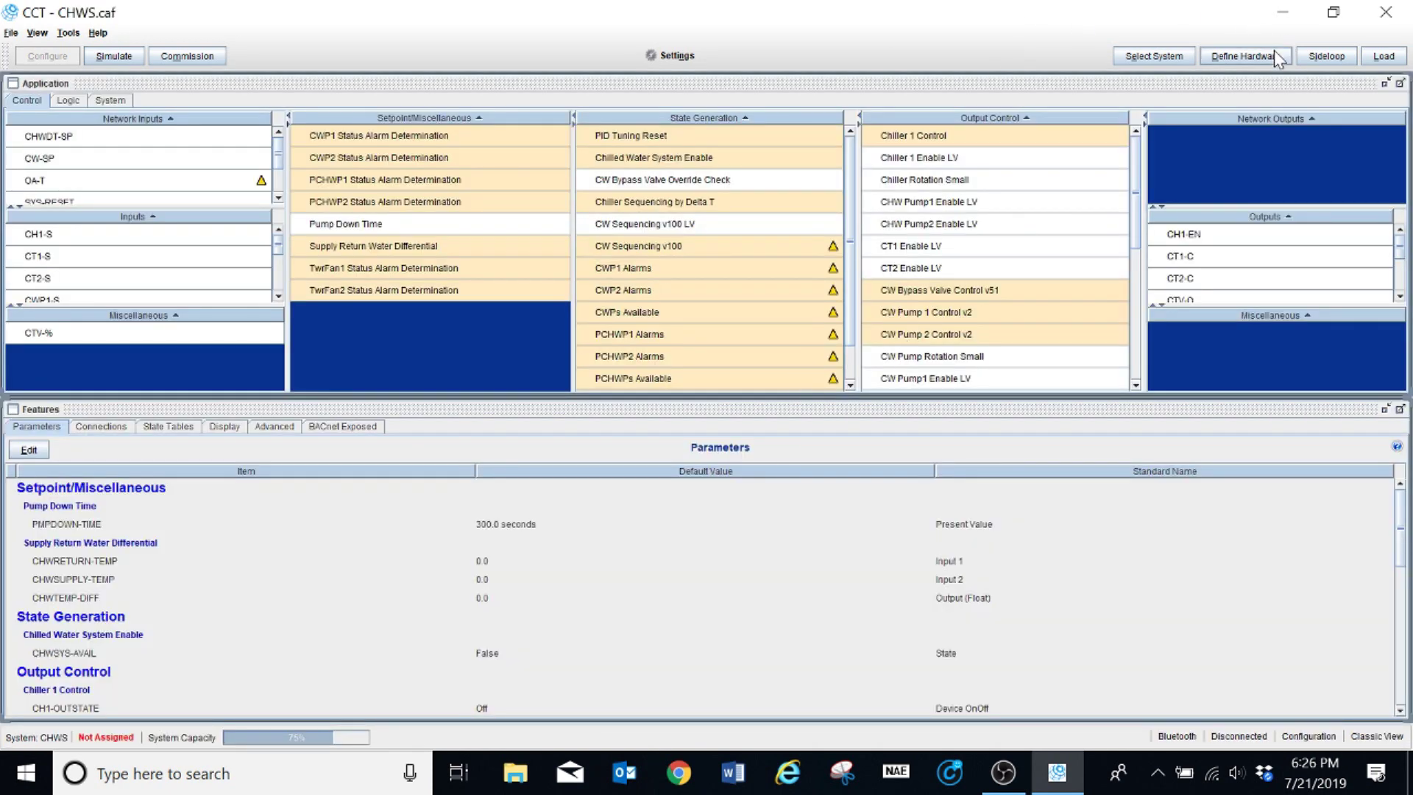
Step: Review the Define Hardware point assignments, where CT1-S and CT2-S are unassigned, then close them
left_click(1242, 55)
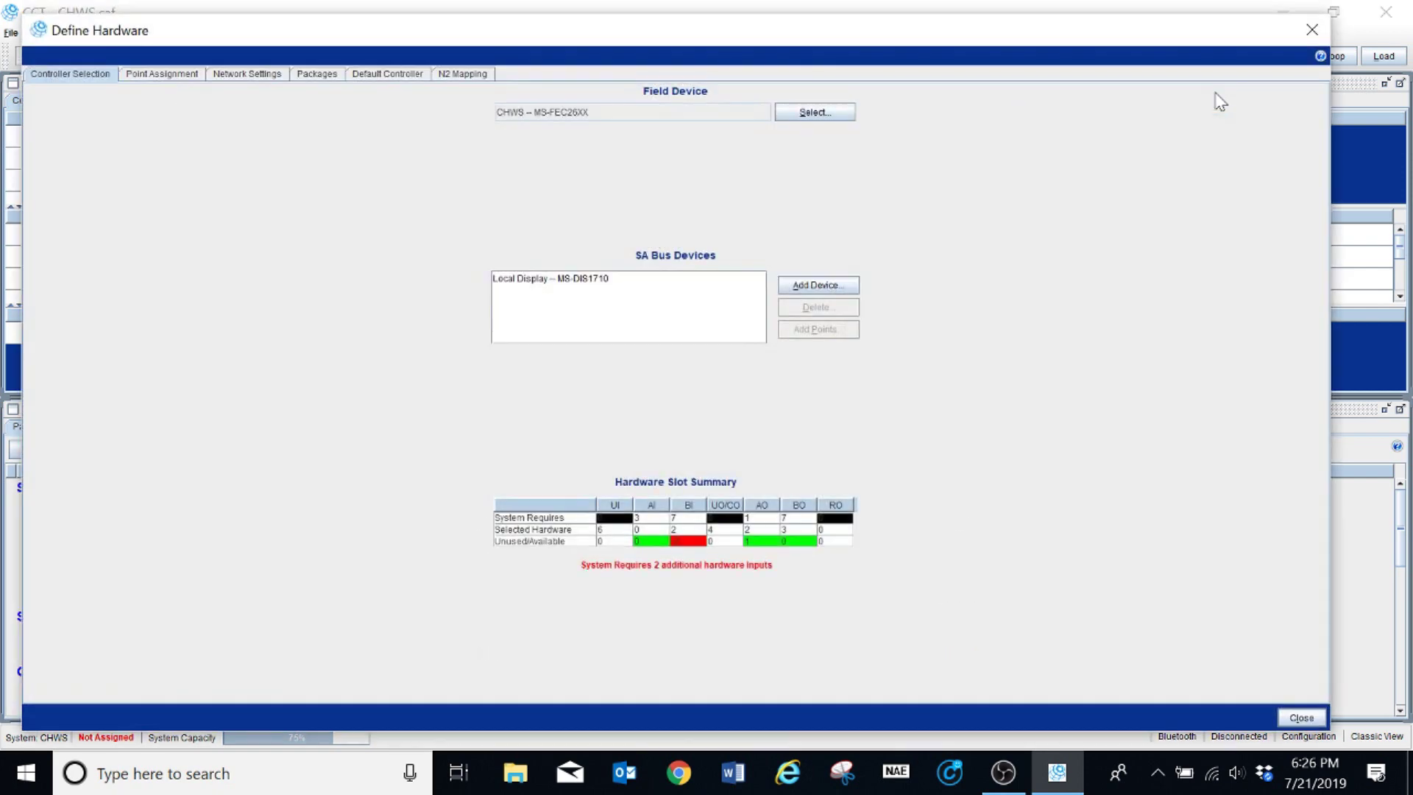
left_click(189, 73)
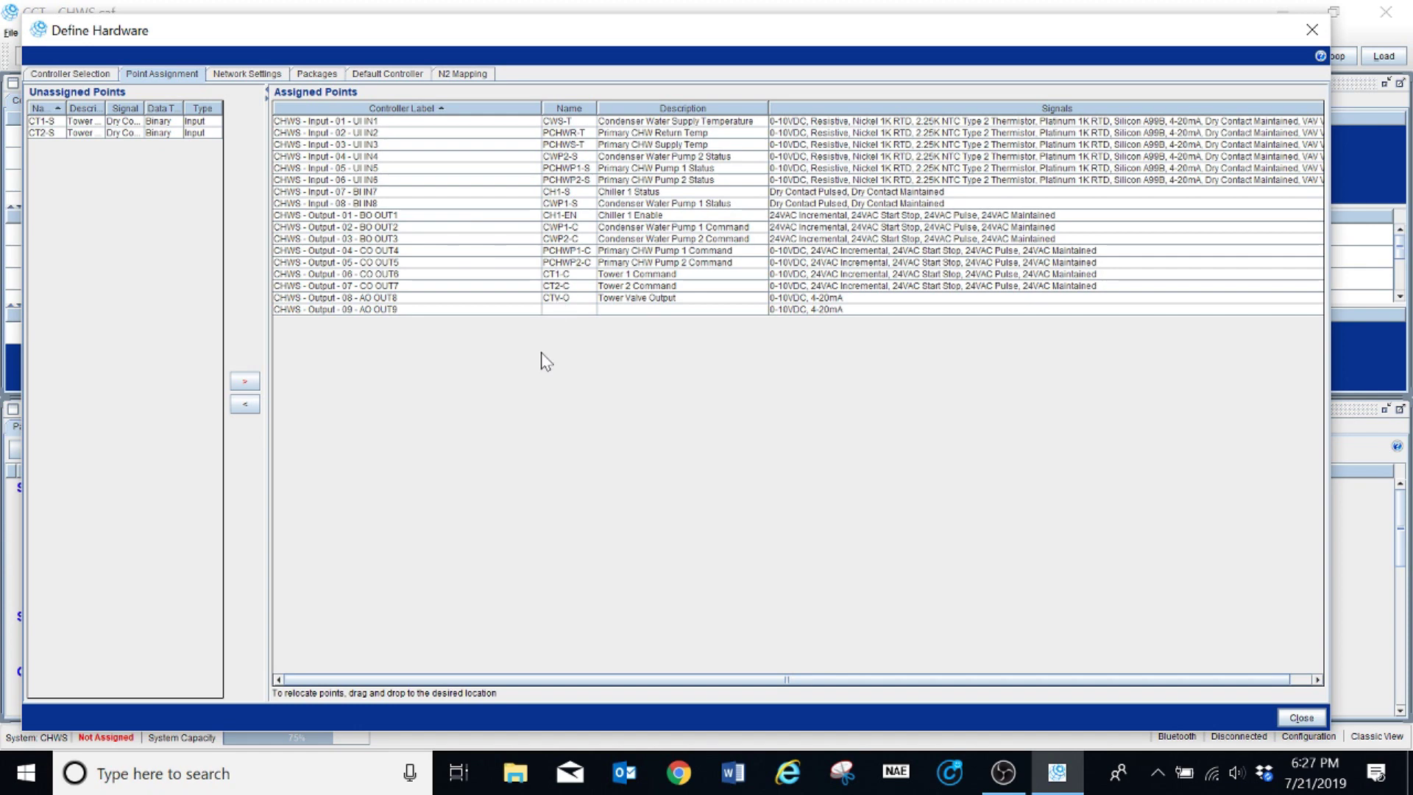
left_click(1321, 31)
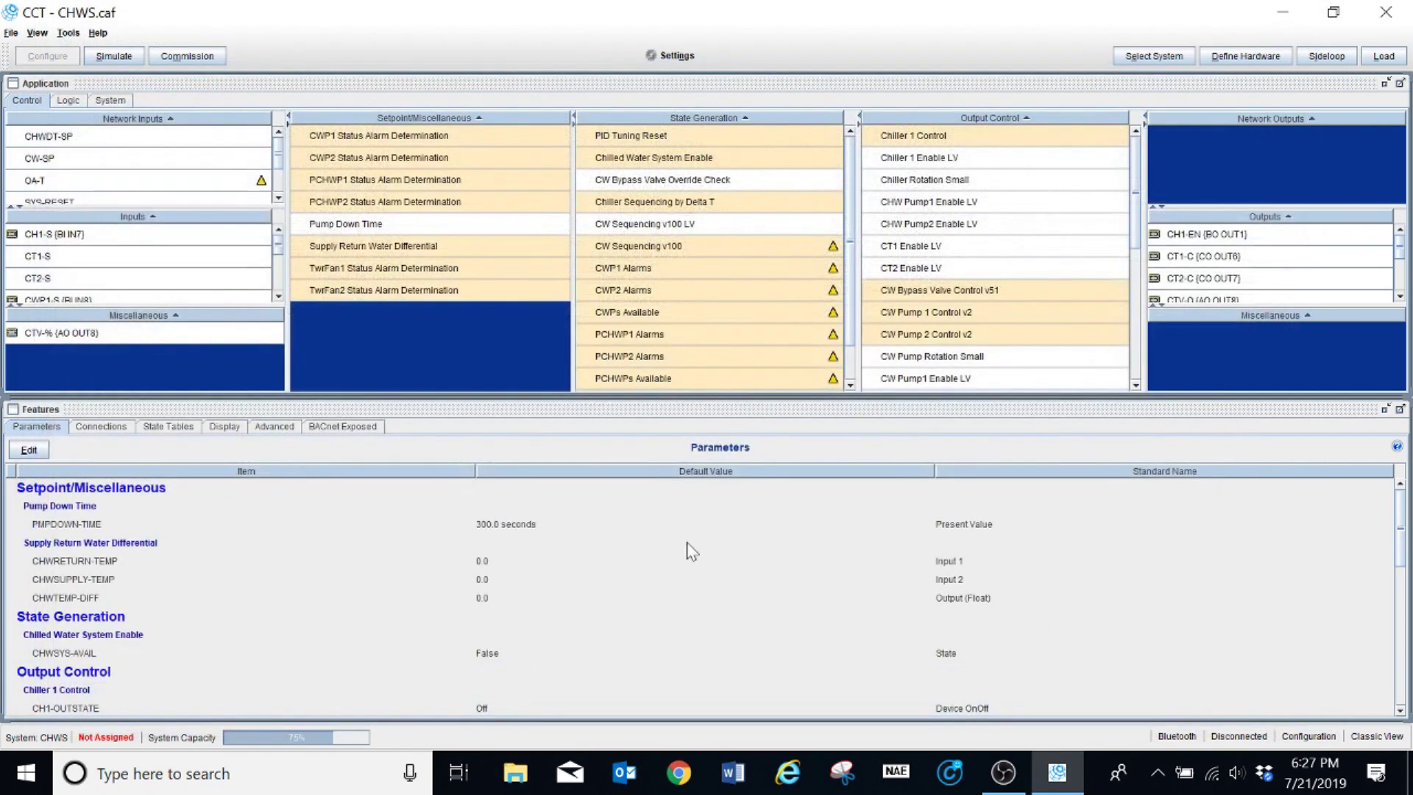
Step: Open the existing Grise CHWS.caf program without saving the CHWS system
left_click(12, 33)
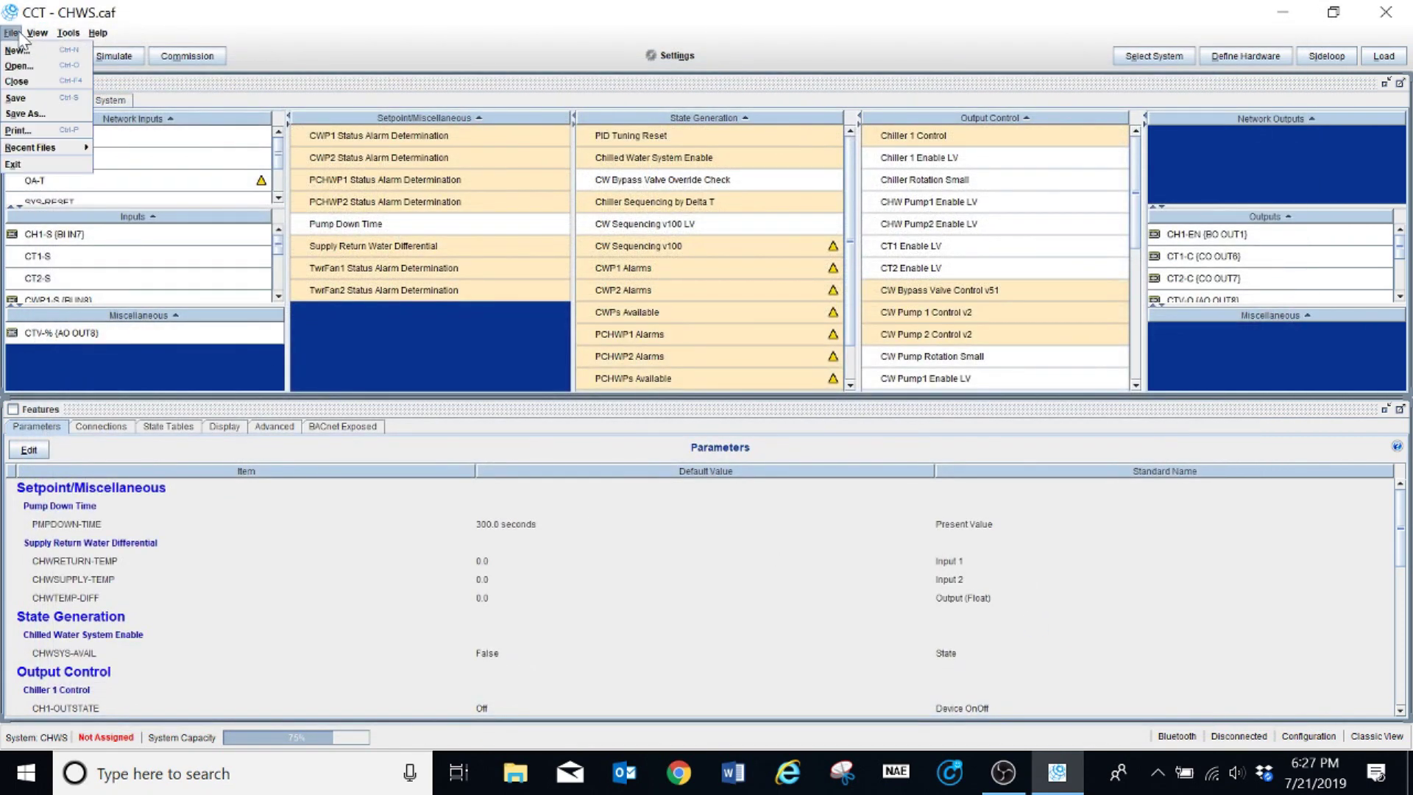
left_click(17, 63)
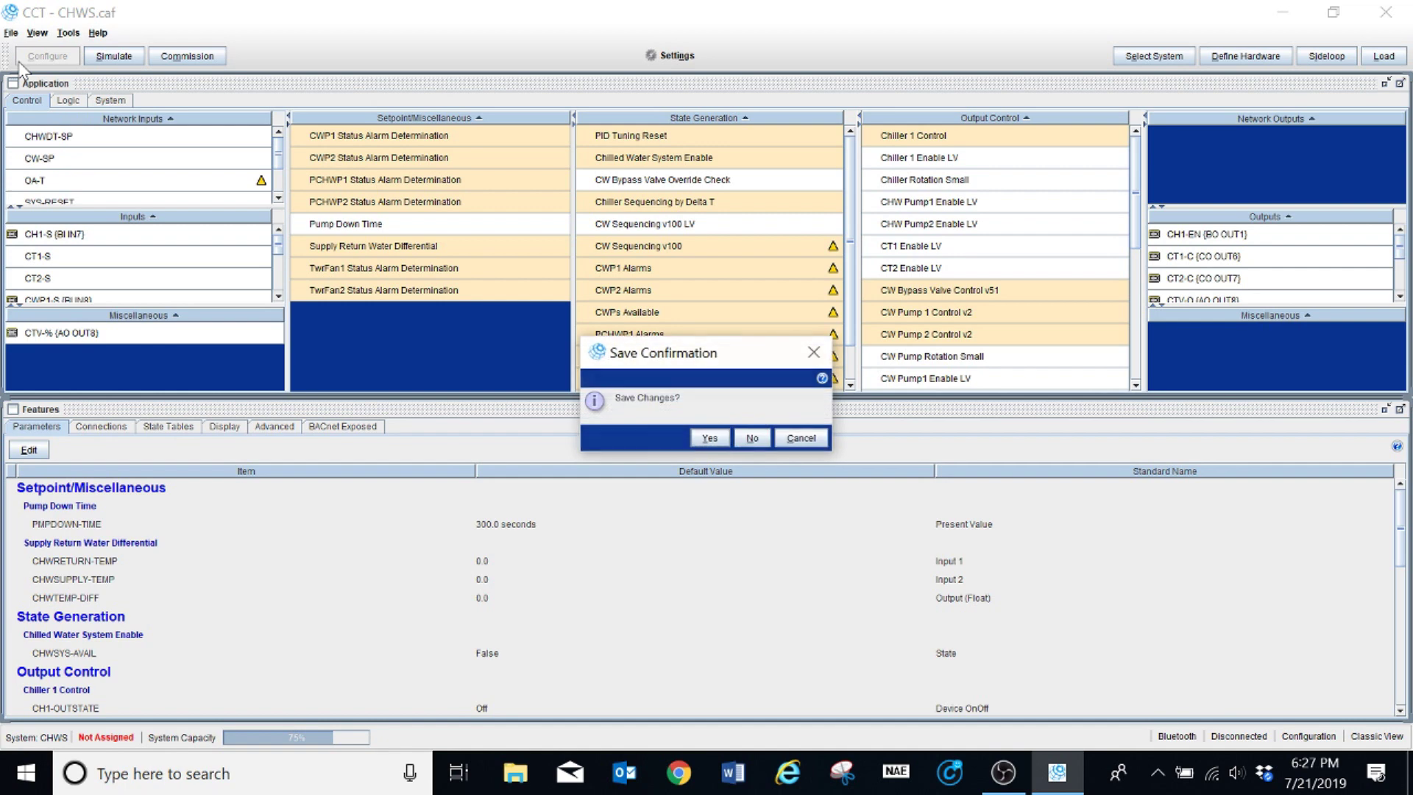
left_click(752, 440)
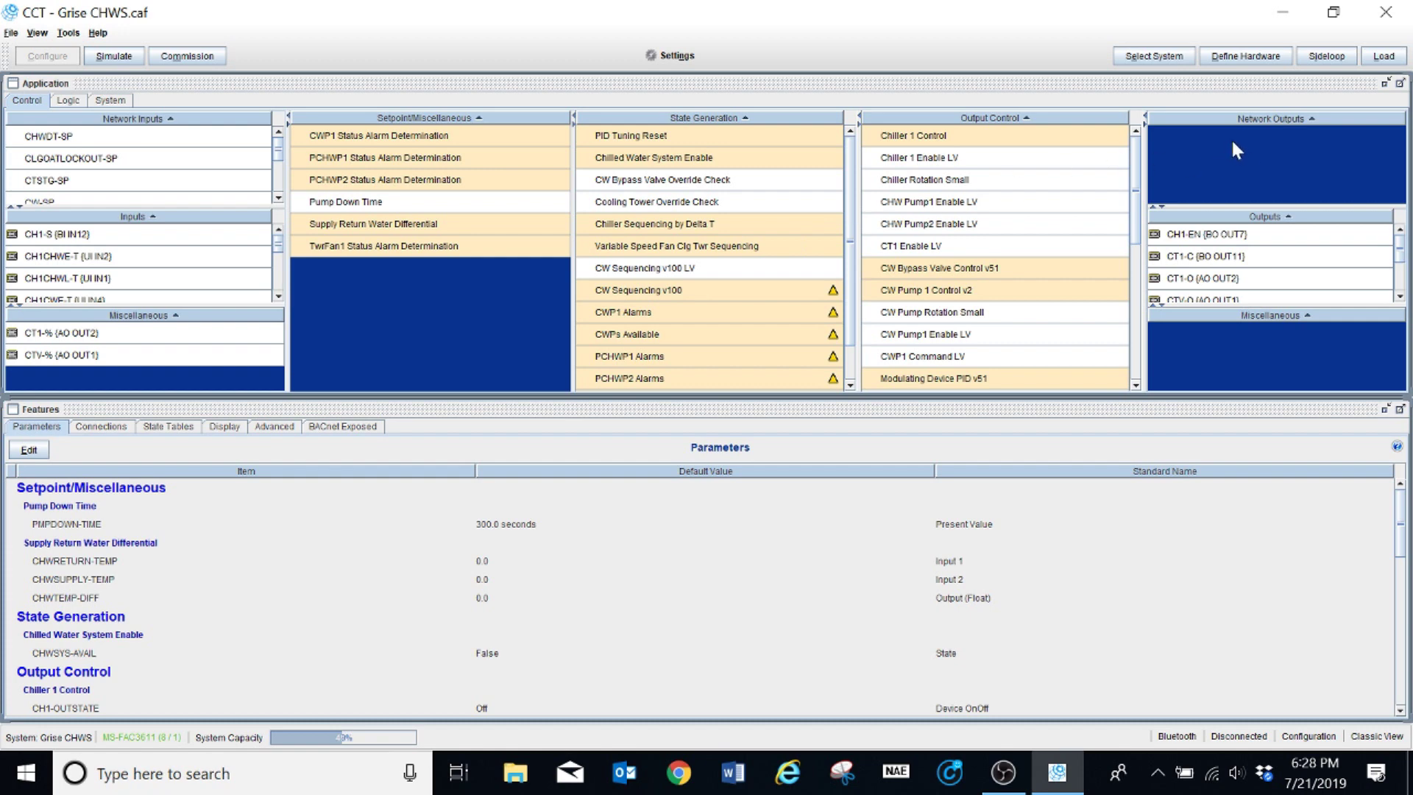
left_click(1243, 59)
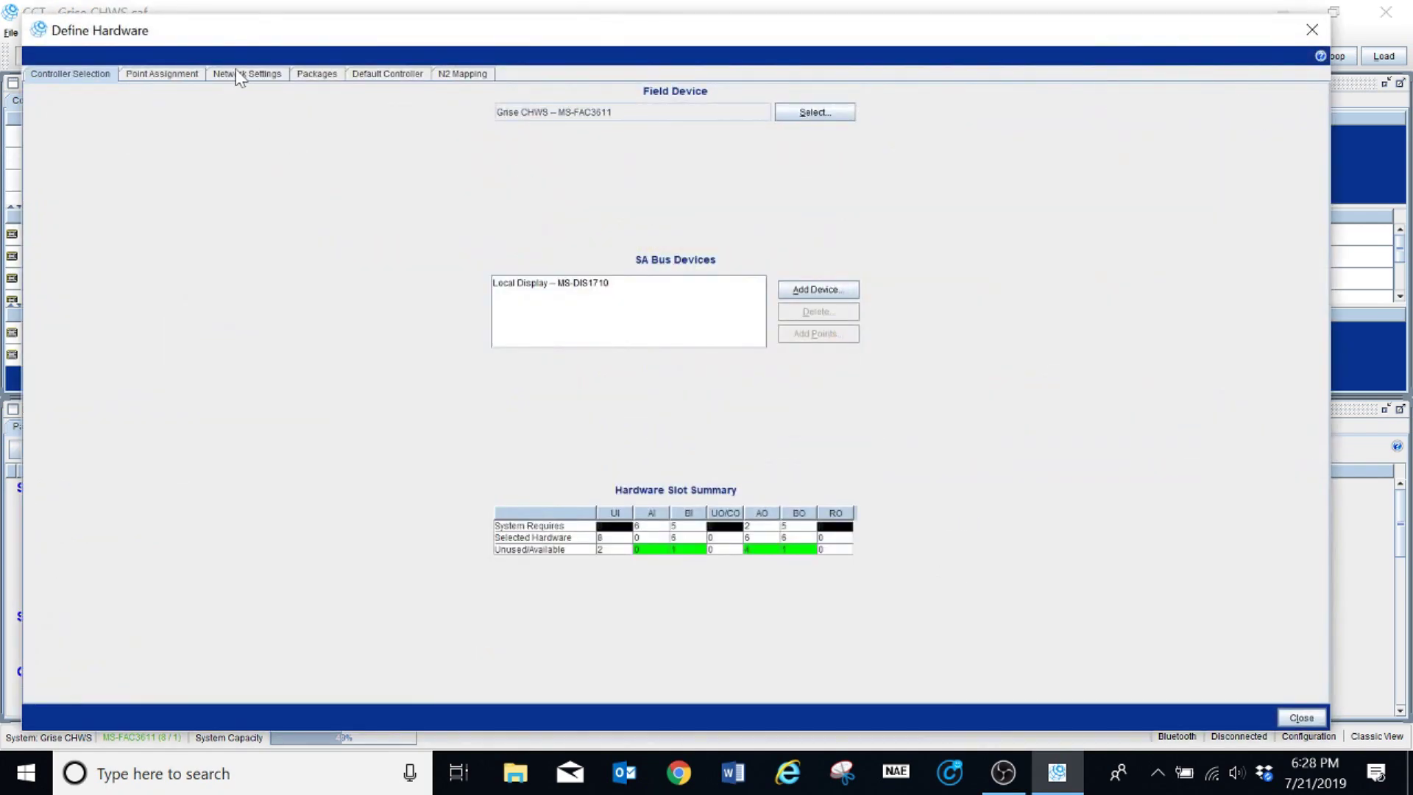
left_click(162, 74)
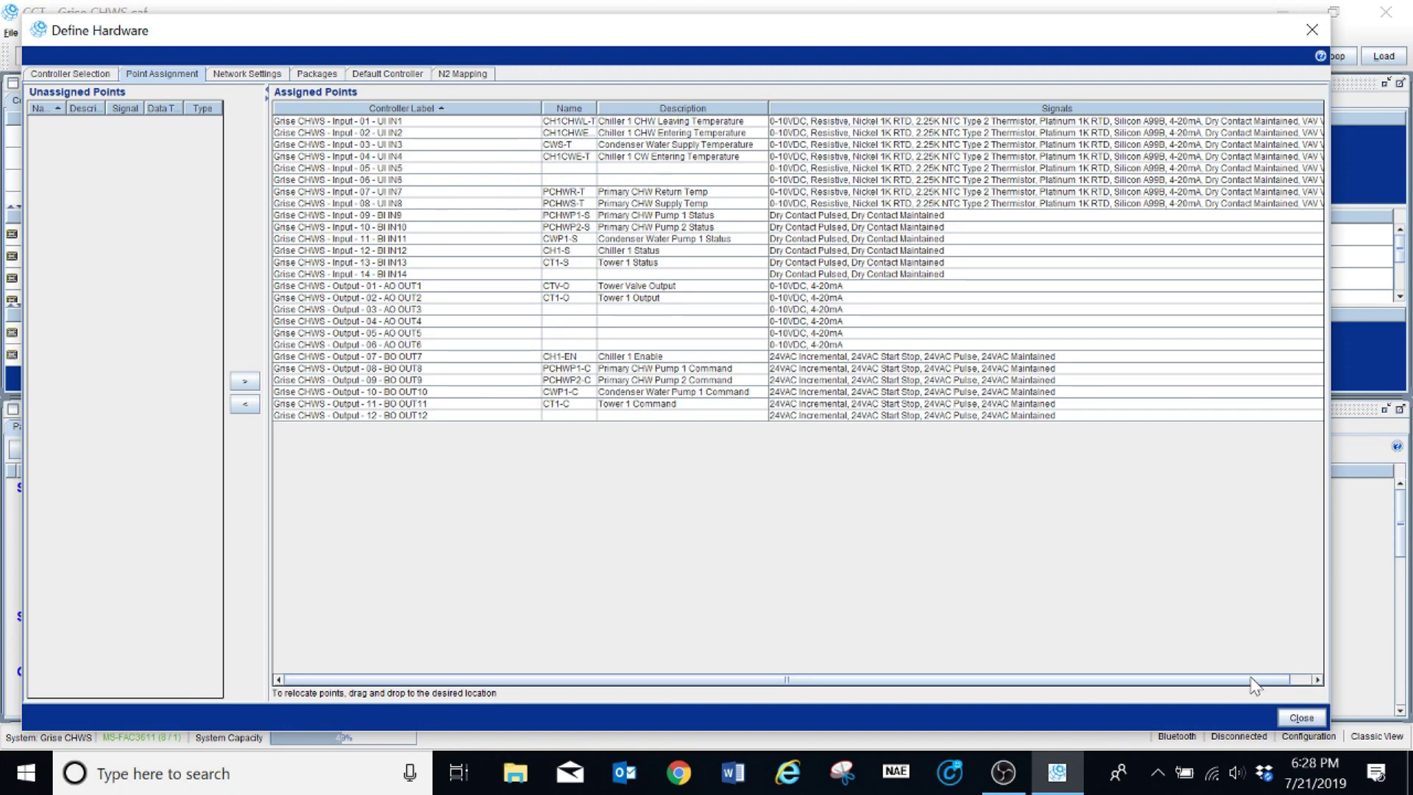
left_click(1301, 718)
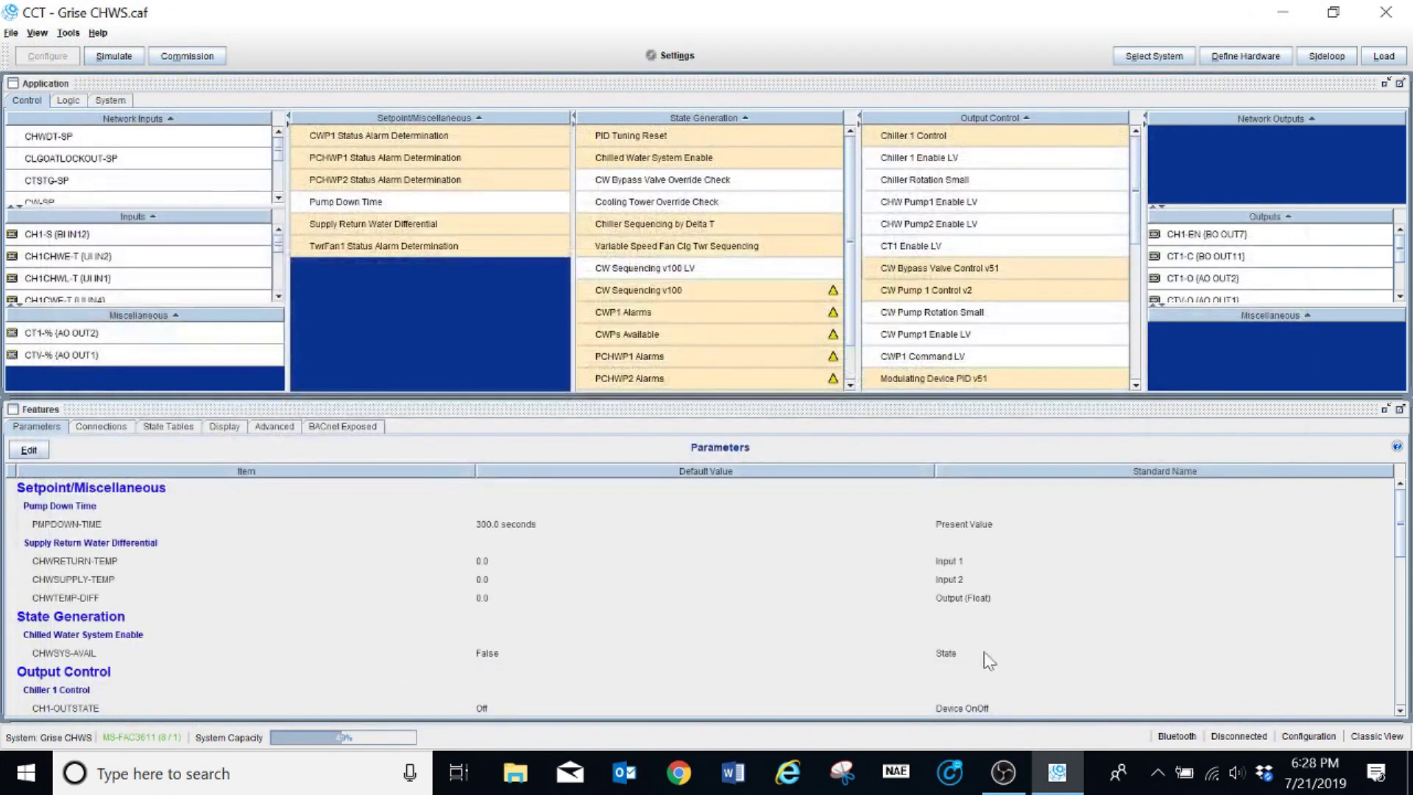